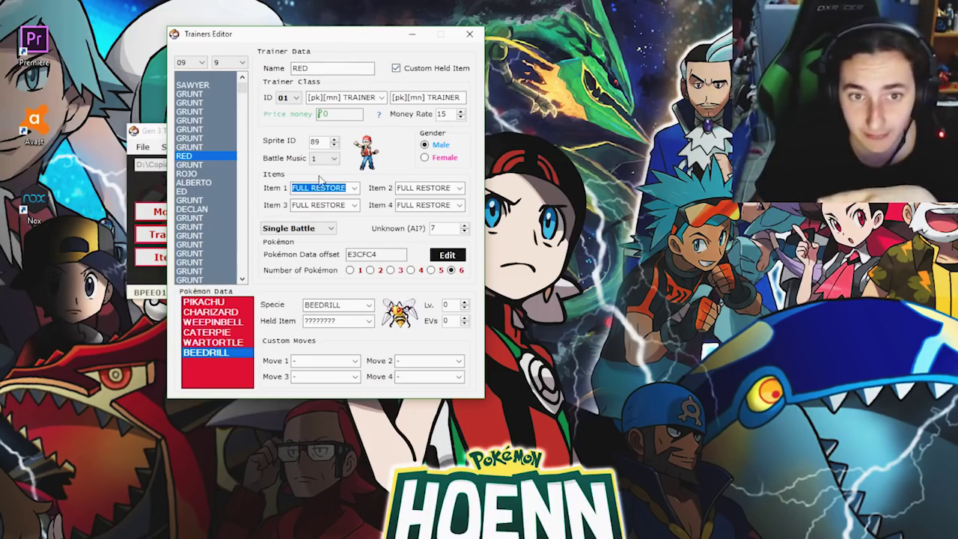
- Set the money rate of trainer RED to 21
{"action": "left_click", "coordinate": [461, 110]}
{"action": "left_click", "coordinate": [462, 110]}
{"action": "left_click", "coordinate": [462, 110]}
{"action": "left_click", "coordinate": [420, 97]}
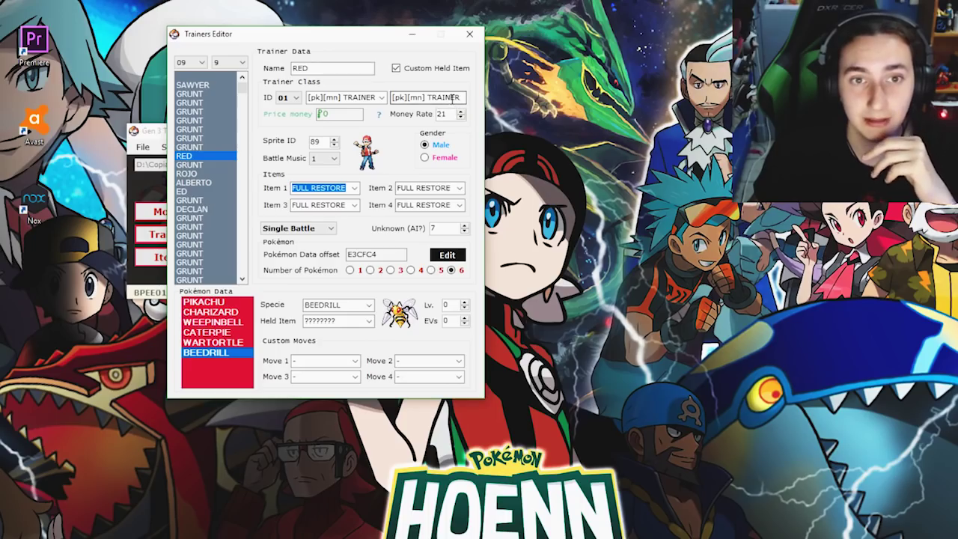
- Set the levels of RED's Pokémon to 7 for BEEDRILL and 8 for WARTORTLE
{"action": "left_click_drag", "start_coordinate": [221, 302], "coordinate": [234, 353]}
{"action": "left_click", "coordinate": [465, 305]}
{"action": "left_click", "coordinate": [465, 304]}
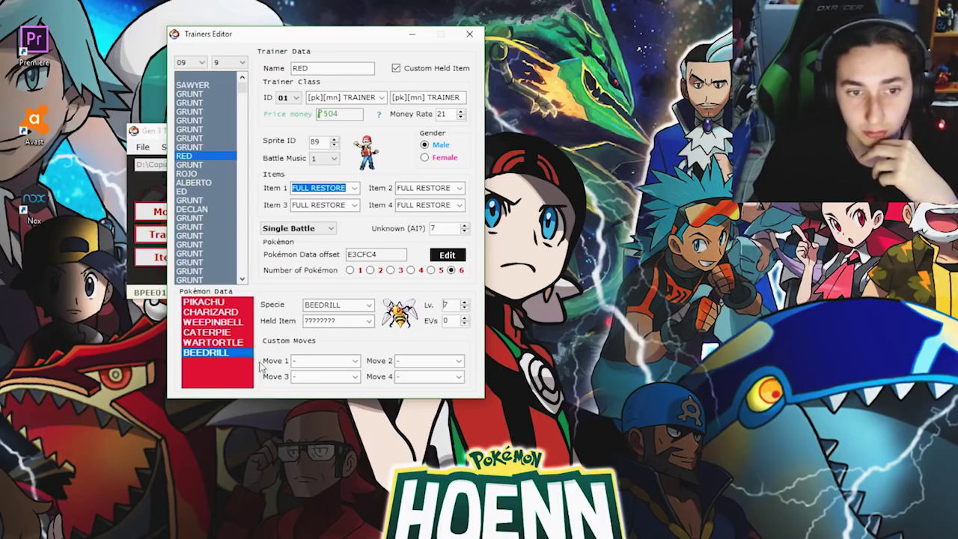
{"action": "left_click", "coordinate": [224, 342]}
{"action": "left_click", "coordinate": [465, 304]}
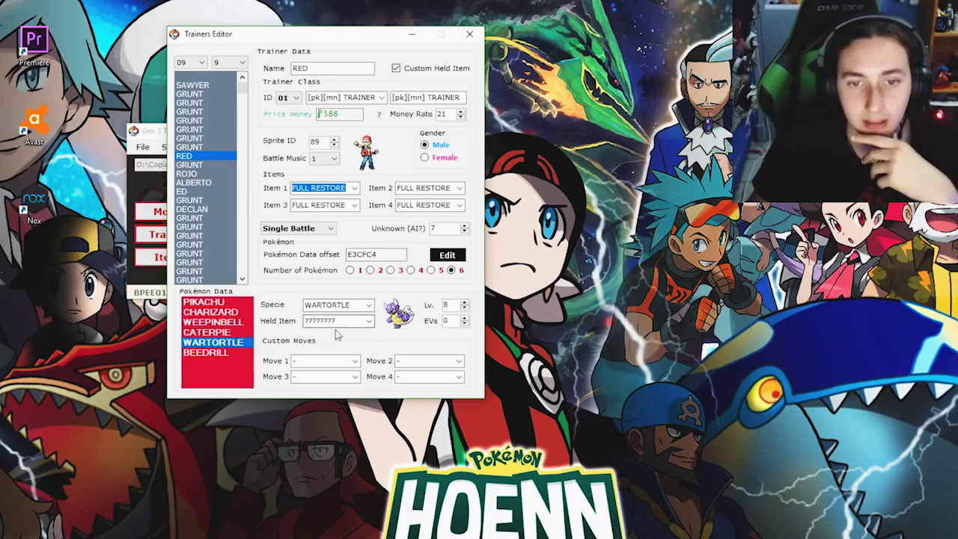
- Raise the level of CATERPIE in RED's team
{"action": "left_click", "coordinate": [235, 334]}
{"action": "left_click", "coordinate": [465, 304]}
{"action": "left_click", "coordinate": [464, 305]}
{"action": "left_click", "coordinate": [465, 305]}
{"action": "left_click", "coordinate": [464, 305]}
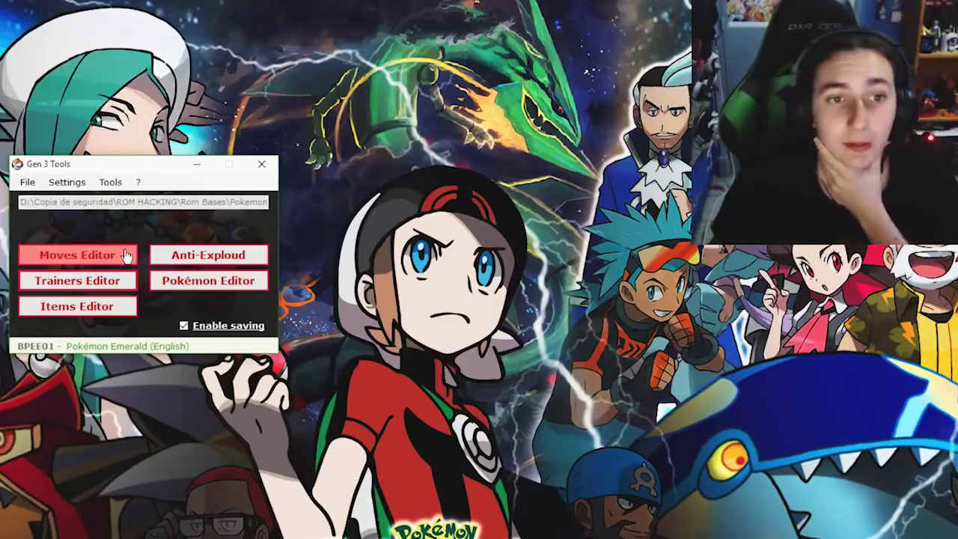
- Open the Moves Editor, place its window beside the main tool window and load the KARATE CHOP move
{"action": "left_click", "coordinate": [124, 257]}
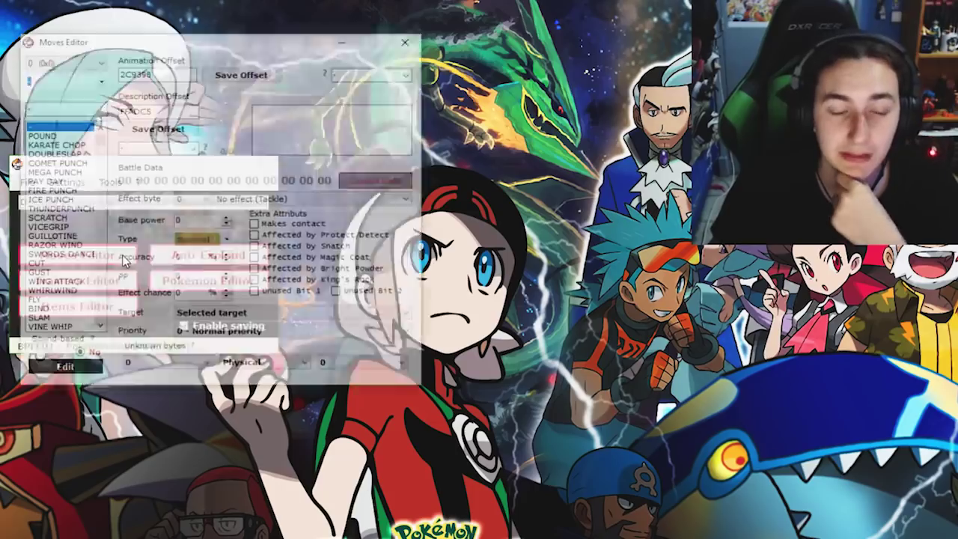
{"action": "left_click_drag", "start_coordinate": [208, 39], "coordinate": [486, 106]}
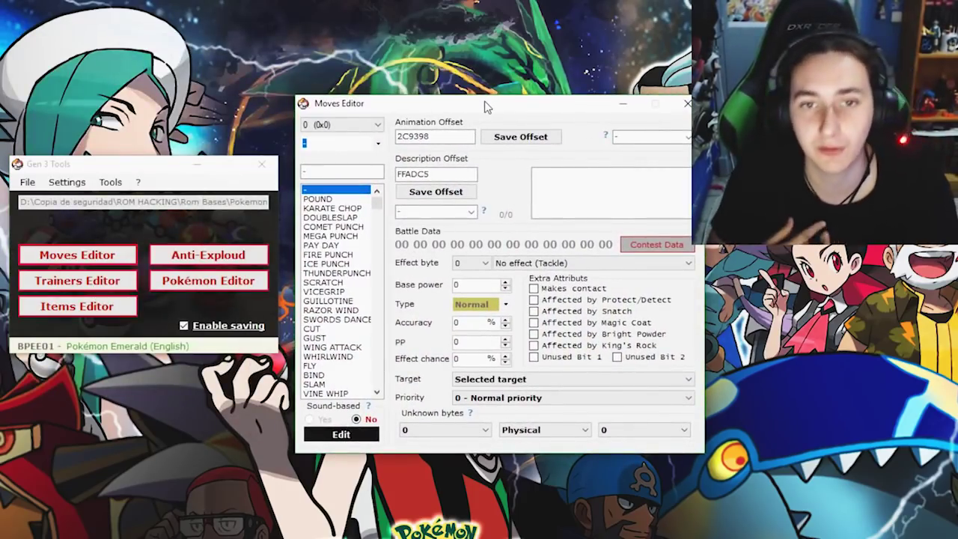
{"action": "left_click", "coordinate": [346, 210]}
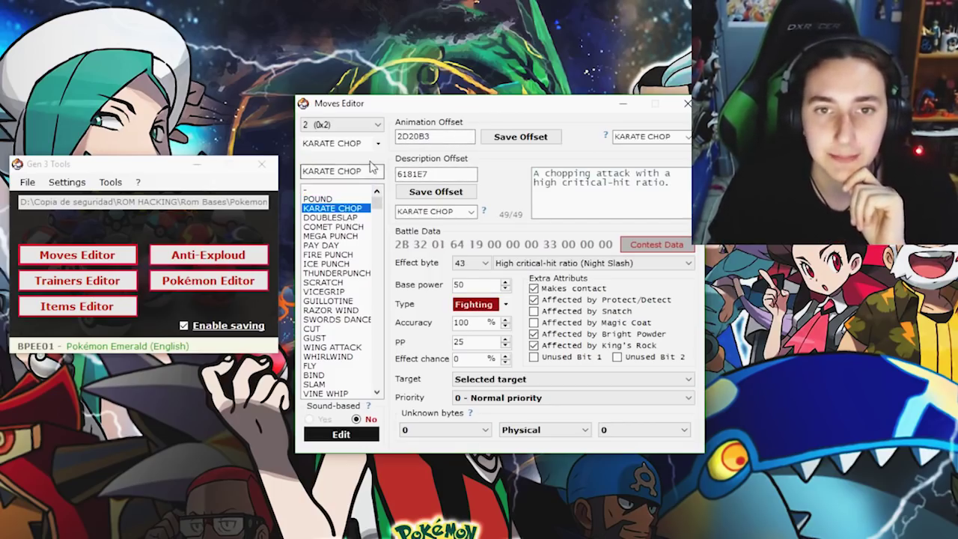
- Rename the KARATE CHOP move as PUÑETAZO and apply the name to the move list
{"action": "left_click_drag", "start_coordinate": [360, 170], "coordinate": [299, 172]}
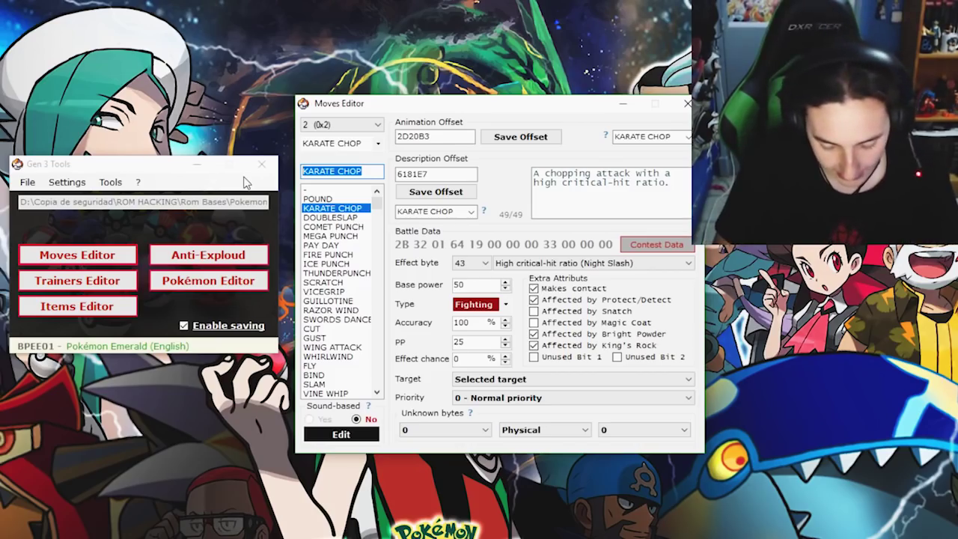
{"action": "type", "text": "PUÑETAZO"}
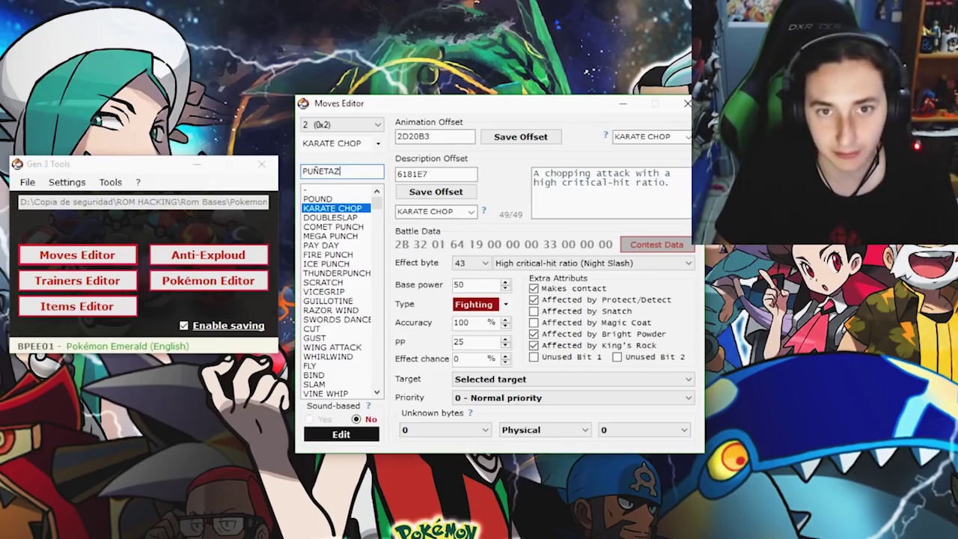
{"action": "left_click", "coordinate": [321, 210]}
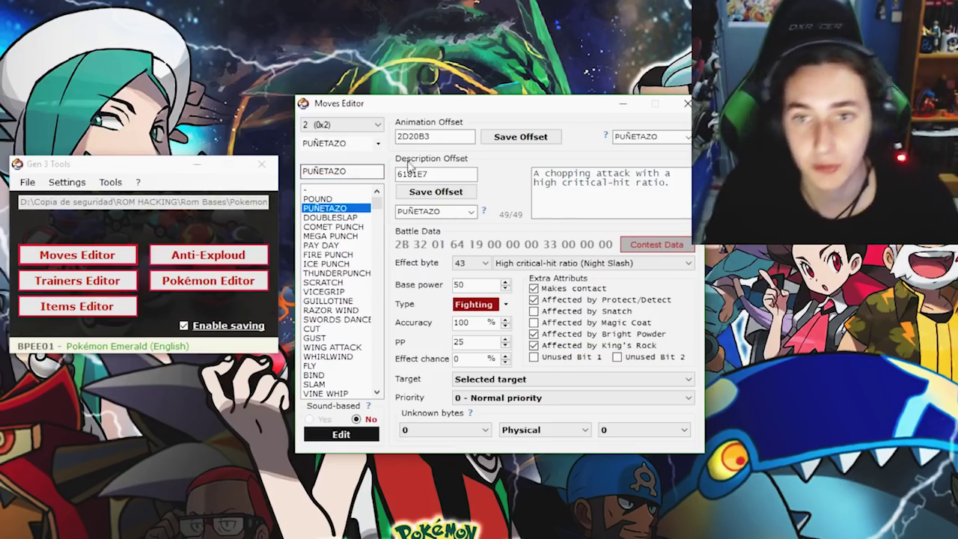
- Replace the PUÑETAZO move's description with "Super golp" and reload the move to check the saved text
{"action": "left_click", "coordinate": [674, 183]}
{"action": "key", "text": "ctrl+a"}
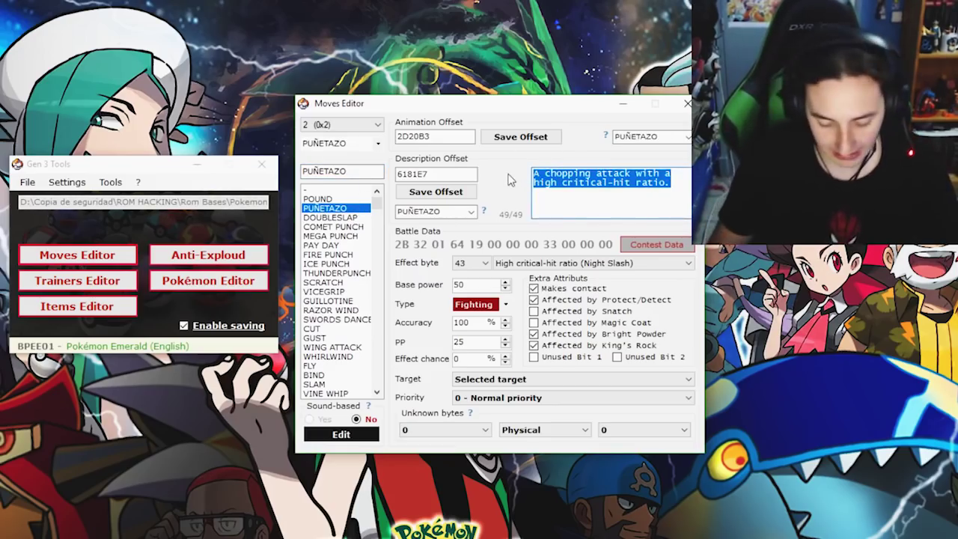
{"action": "type", "text": "UTE"}
{"action": "key", "text": "BackSpace"}
{"action": "key", "text": "BackSpace"}
{"action": "key", "text": "BackSpace"}
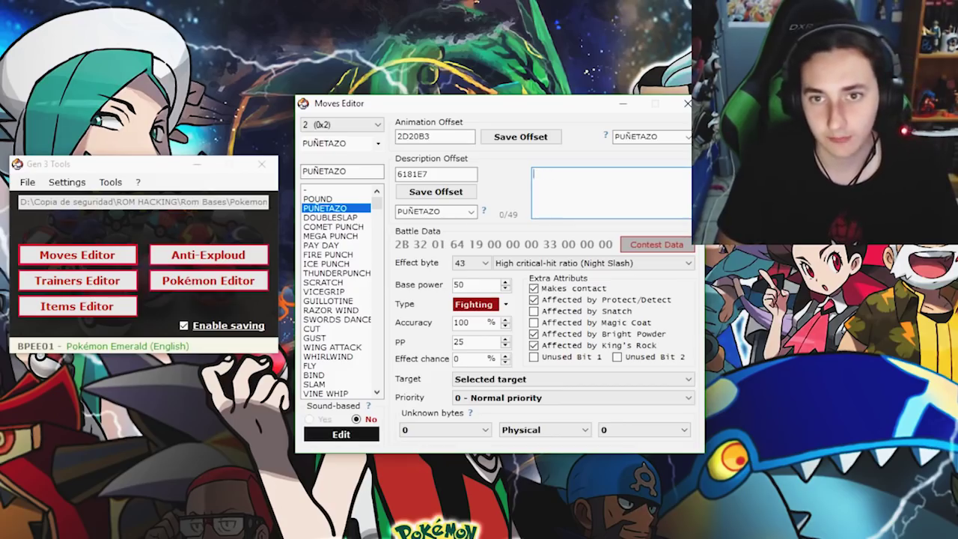
{"action": "type", "text": "Super golp"}
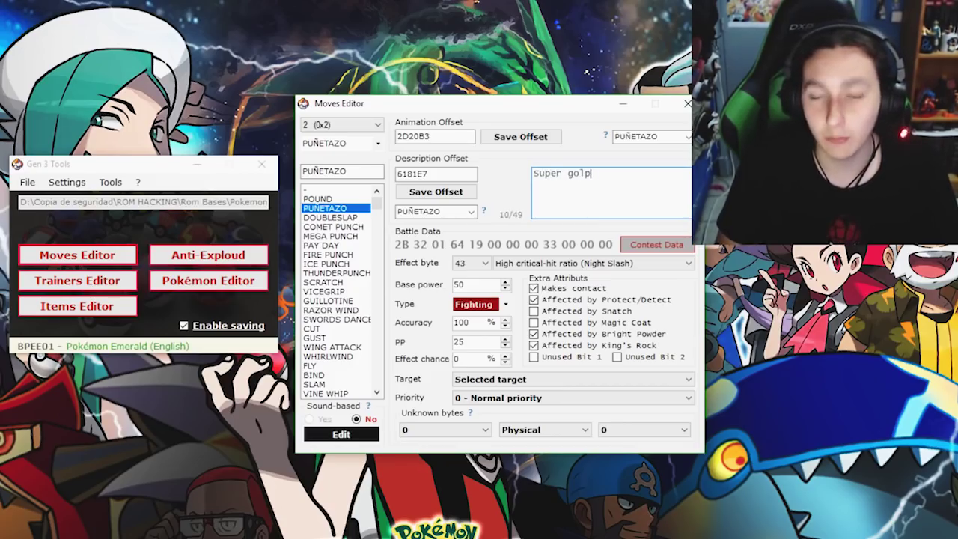
{"action": "left_click", "coordinate": [349, 218]}
{"action": "left_click", "coordinate": [329, 208]}
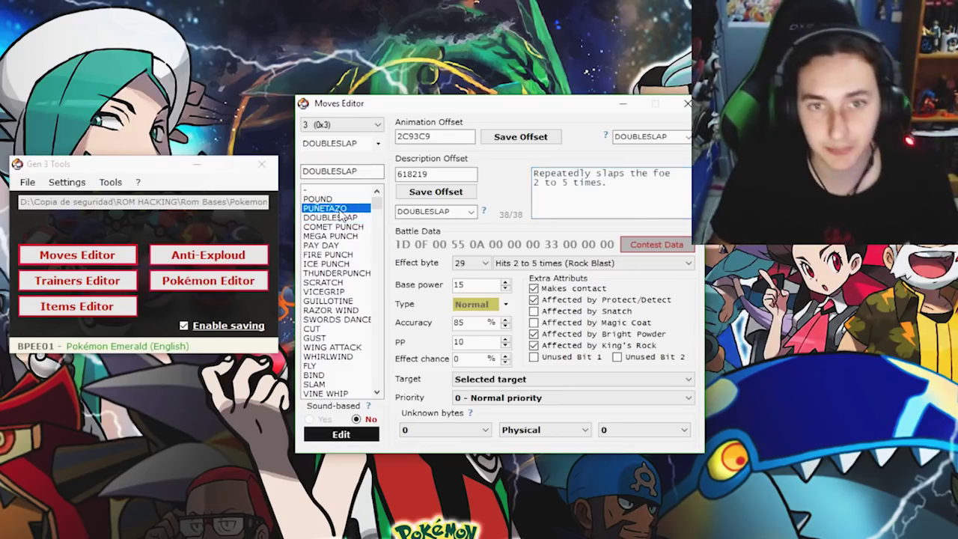
- Rename the PUÑETAZO move as KAIOKEN and apply the name to the move list
{"action": "left_click", "coordinate": [358, 170]}
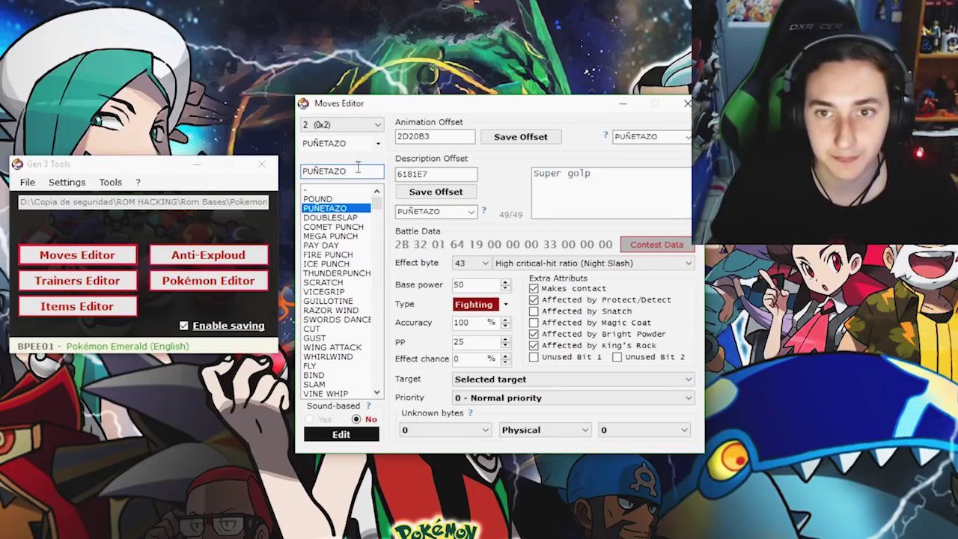
{"action": "left_click_drag", "start_coordinate": [358, 167], "coordinate": [299, 172]}
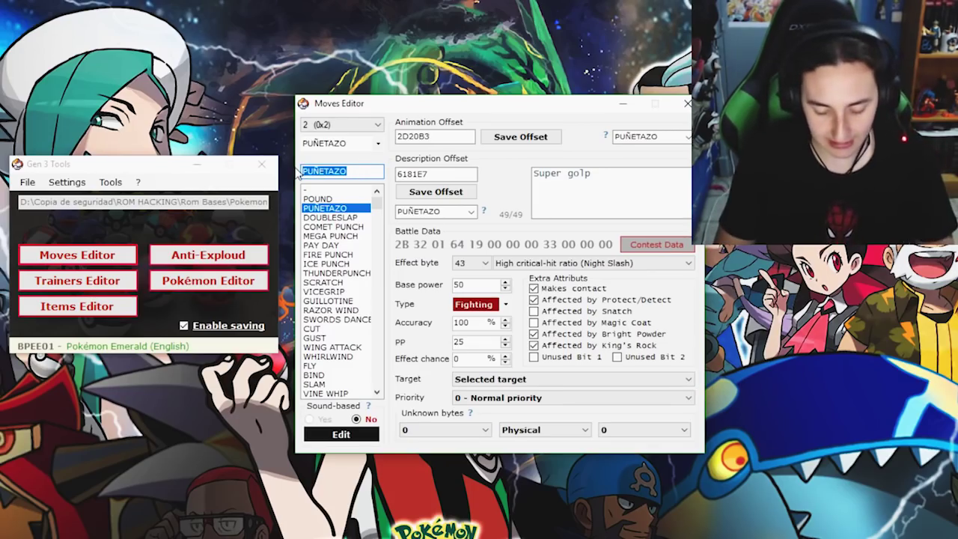
{"action": "type", "text": "KAIOKEN"}
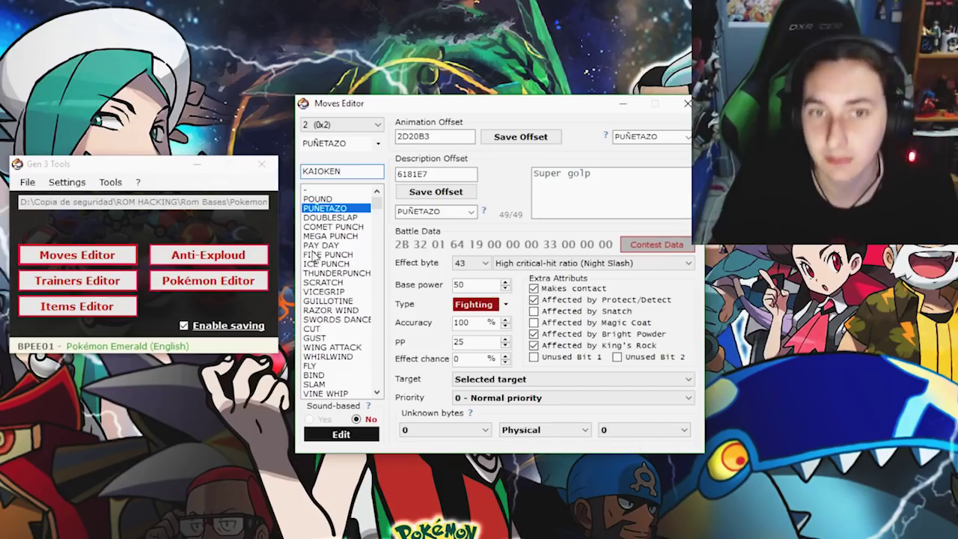
{"action": "left_click", "coordinate": [338, 209]}
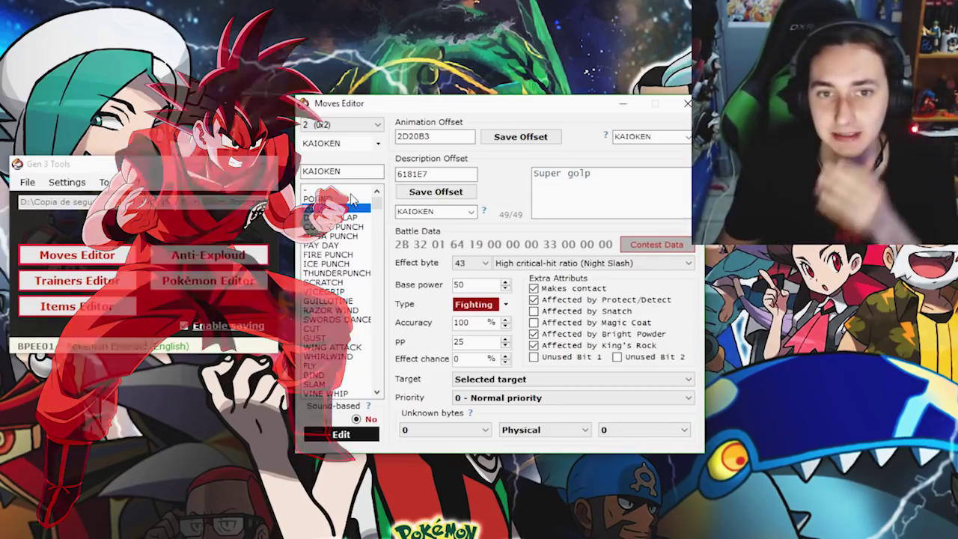
- Change the KAIOKEN move's description to "Utiliza el golpe de Kaito." and apply it
{"action": "left_click_drag", "start_coordinate": [533, 173], "coordinate": [591, 184]}
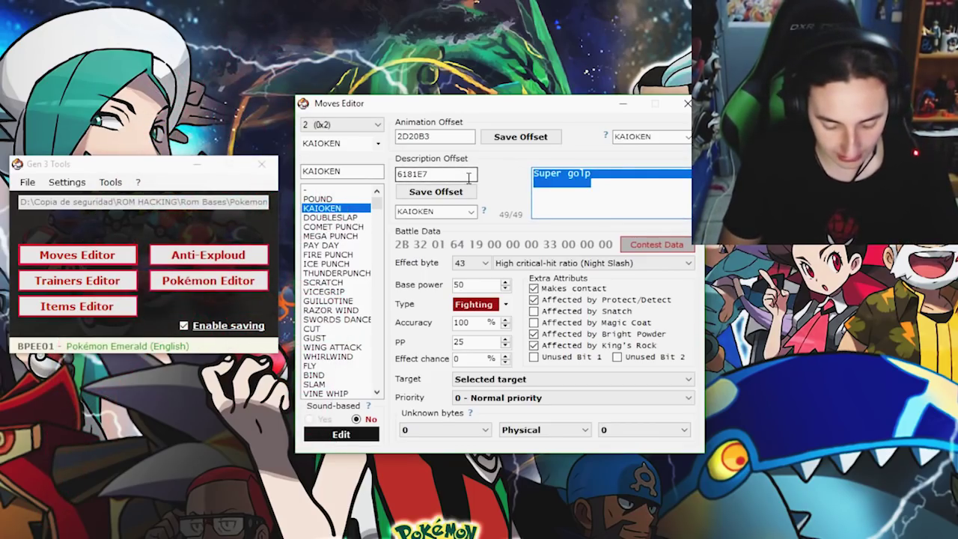
{"action": "type", "text": "Ala"}
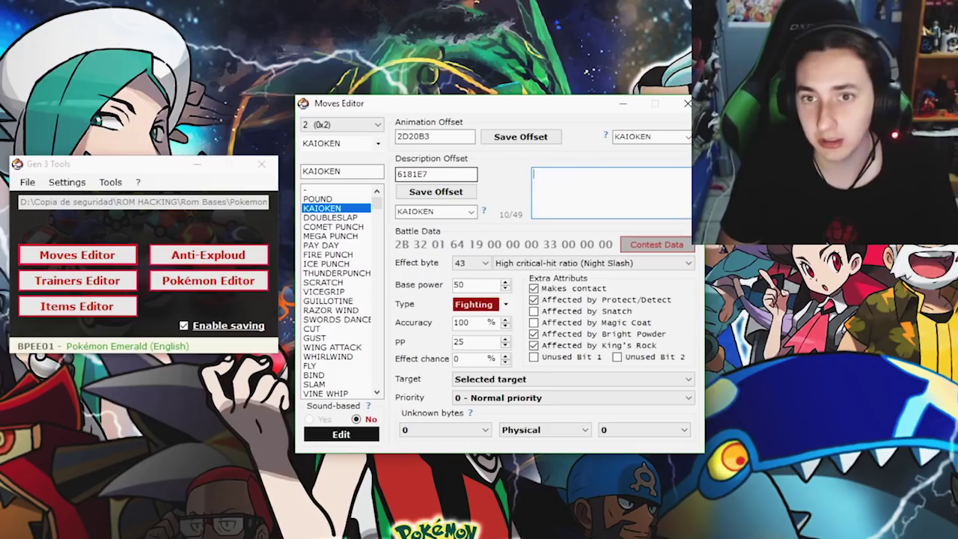
{"action": "type", "text": "el golpe de"}
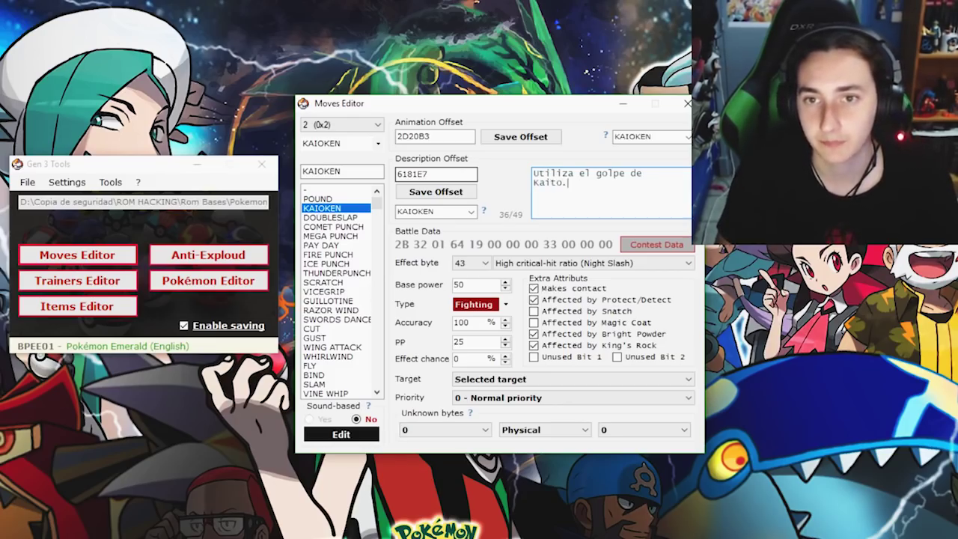
{"action": "left_click", "coordinate": [343, 207]}
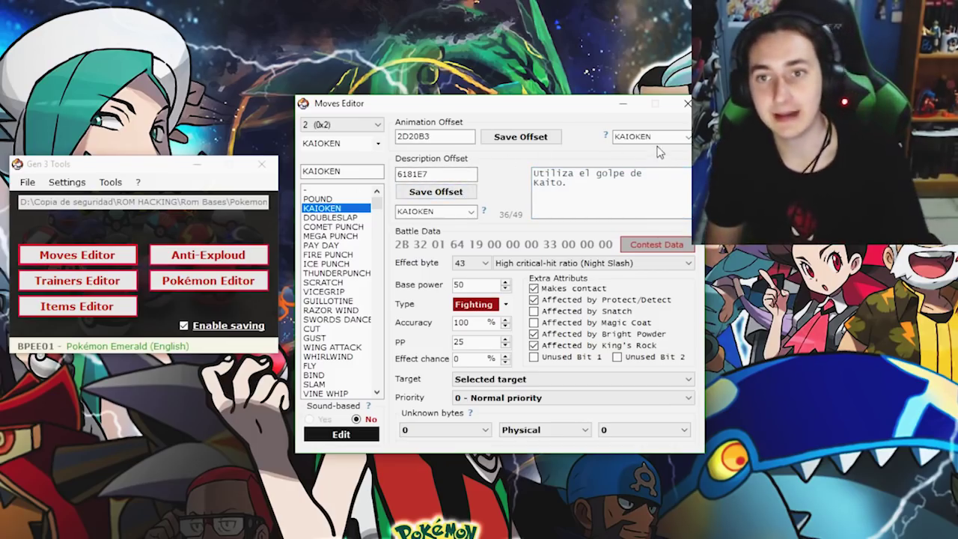
- Assign the THUNDERPUNCH animation to the KAIOKEN move
{"action": "left_click", "coordinate": [687, 137]}
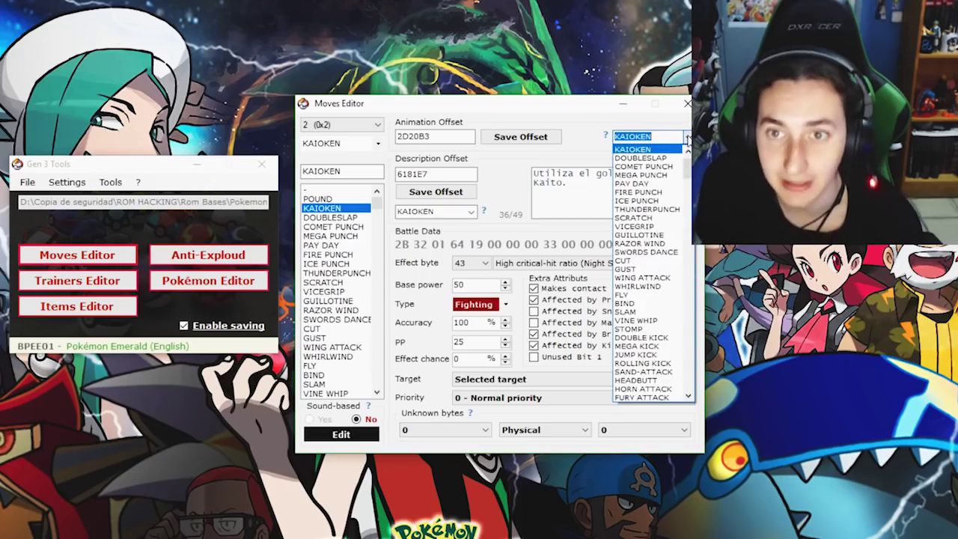
{"action": "scroll", "coordinate": [689, 171], "scroll_direction": "down", "scroll_amount": 2}
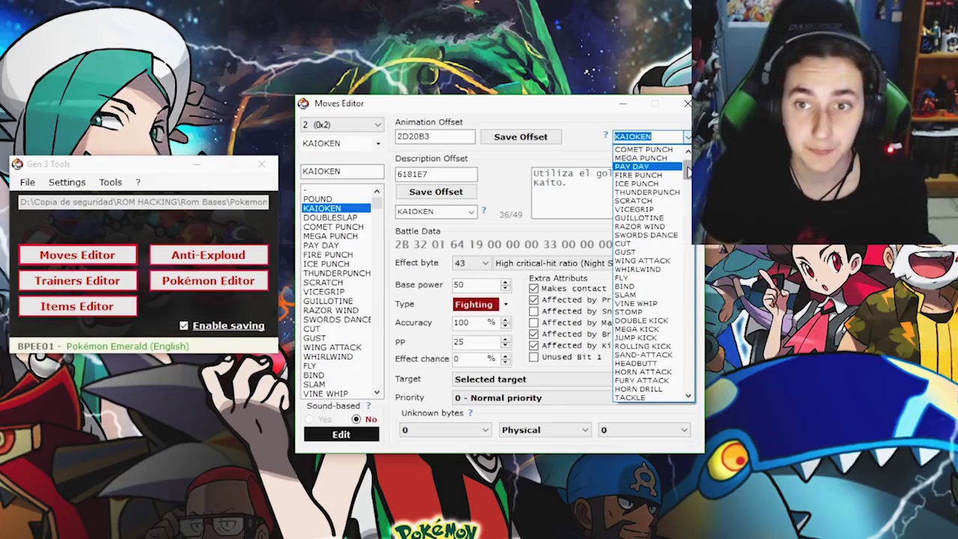
{"action": "scroll", "coordinate": [674, 154], "scroll_direction": "up", "scroll_amount": 2}
{"action": "type", "text": "fi"}
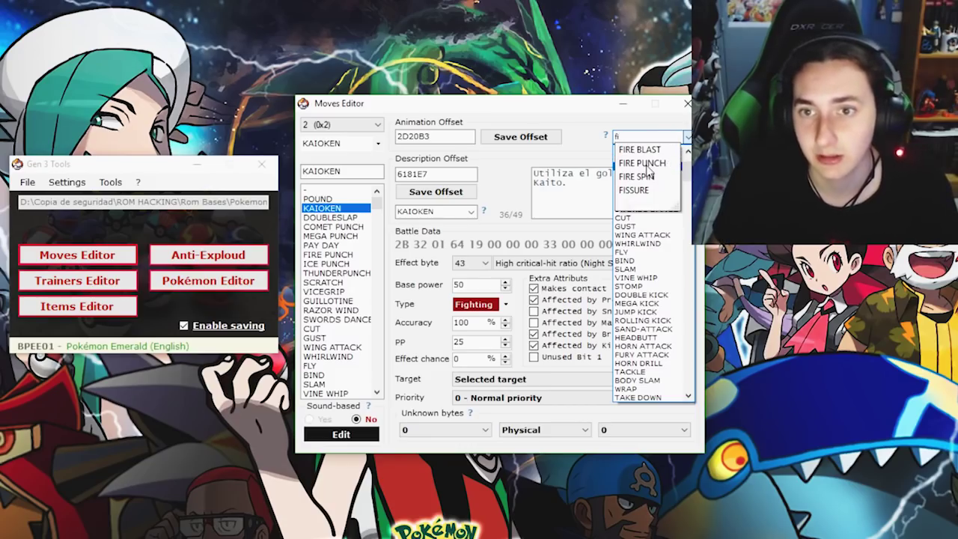
{"action": "key", "text": "Down"}
{"action": "key", "text": "Down"}
{"action": "key", "text": "Down"}
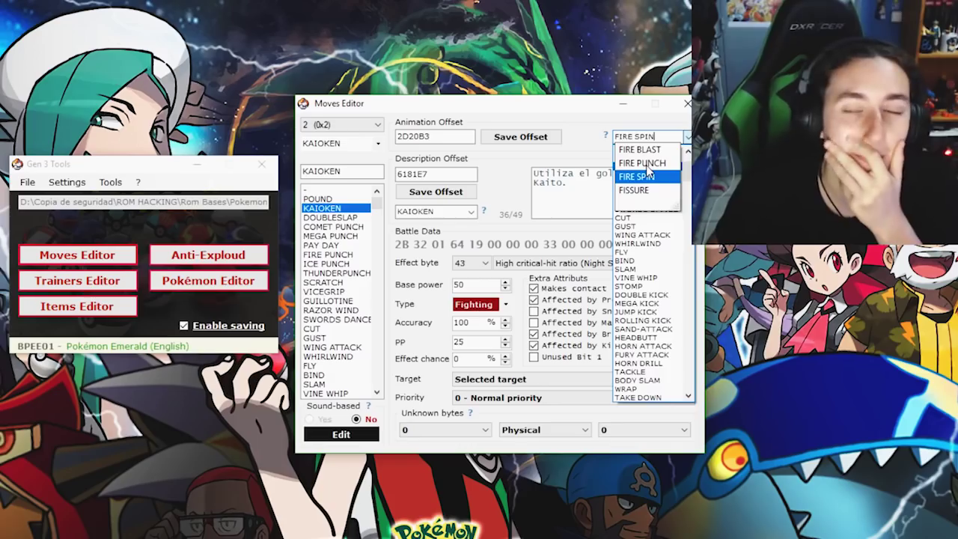
{"action": "type", "text": "thunderpunch"}
{"action": "key", "text": "Return"}
- Assign the FIRE PUNCH animation to the KAIOKEN move and apply it
{"action": "left_click", "coordinate": [688, 137]}
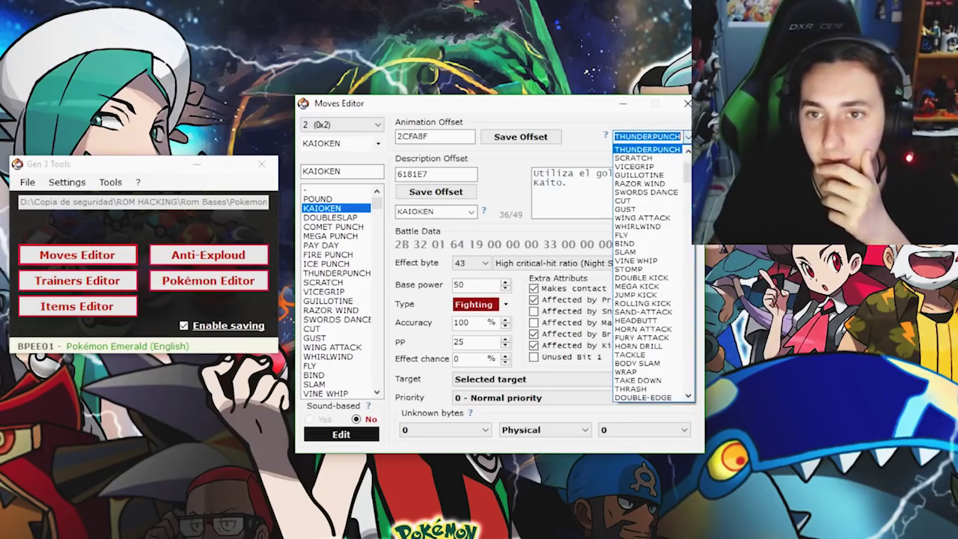
{"action": "left_click", "coordinate": [679, 138]}
{"action": "type", "text": "fir"}
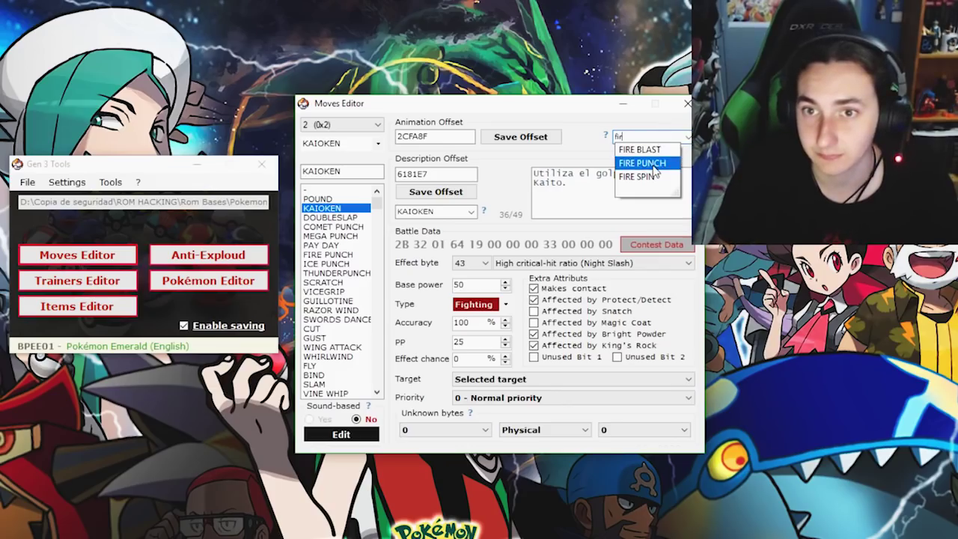
{"action": "left_click", "coordinate": [653, 162]}
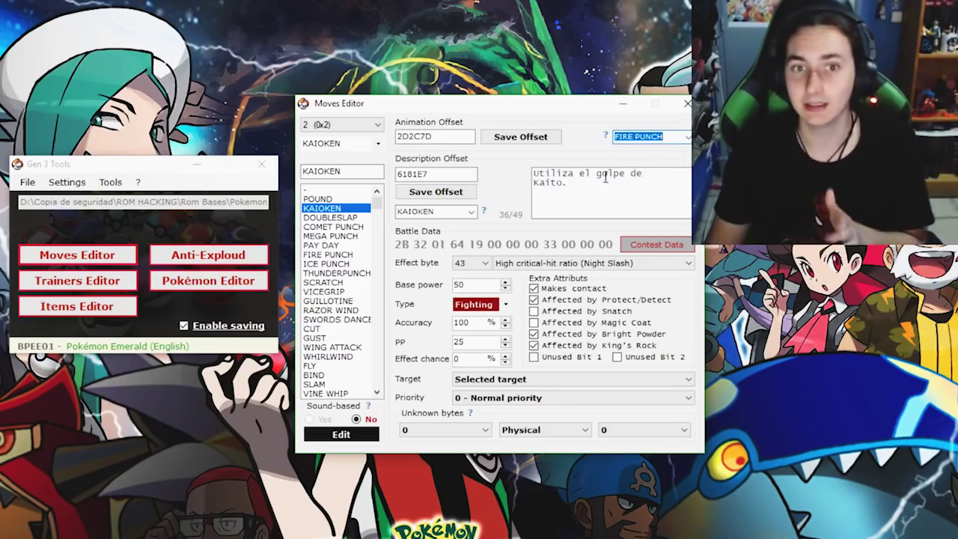
{"action": "left_click", "coordinate": [345, 210]}
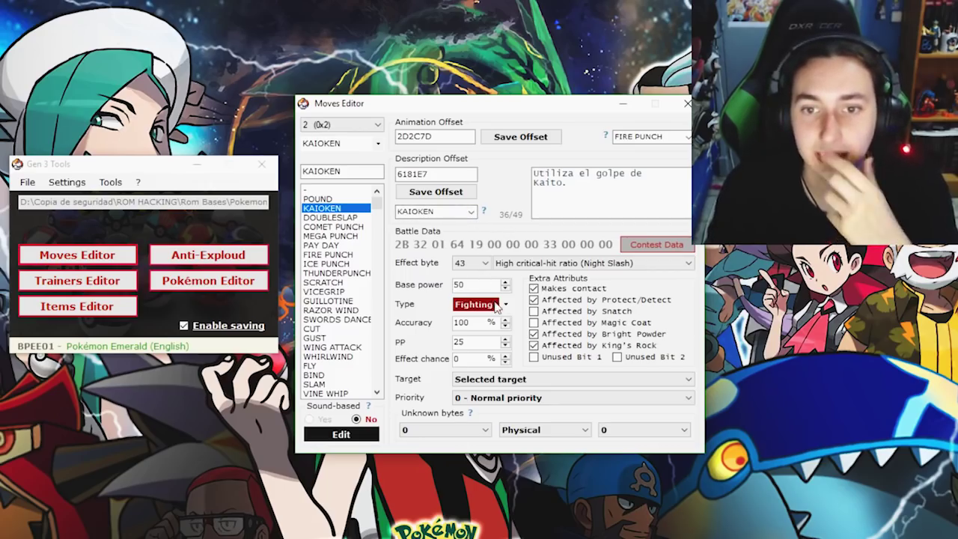
- Choose Fighting as the KAIOKEN move's type and set its PP to 5
{"action": "left_click", "coordinate": [503, 306]}
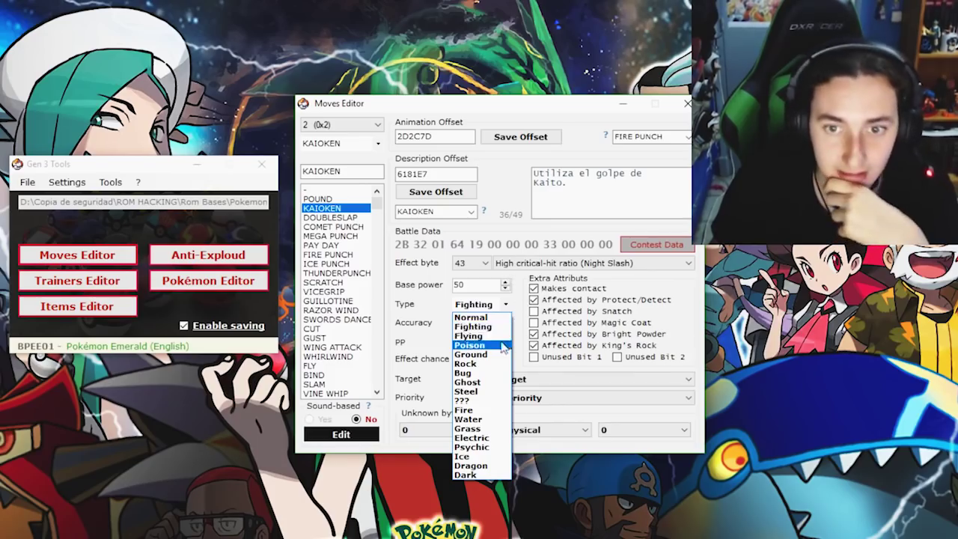
{"action": "left_click", "coordinate": [484, 327]}
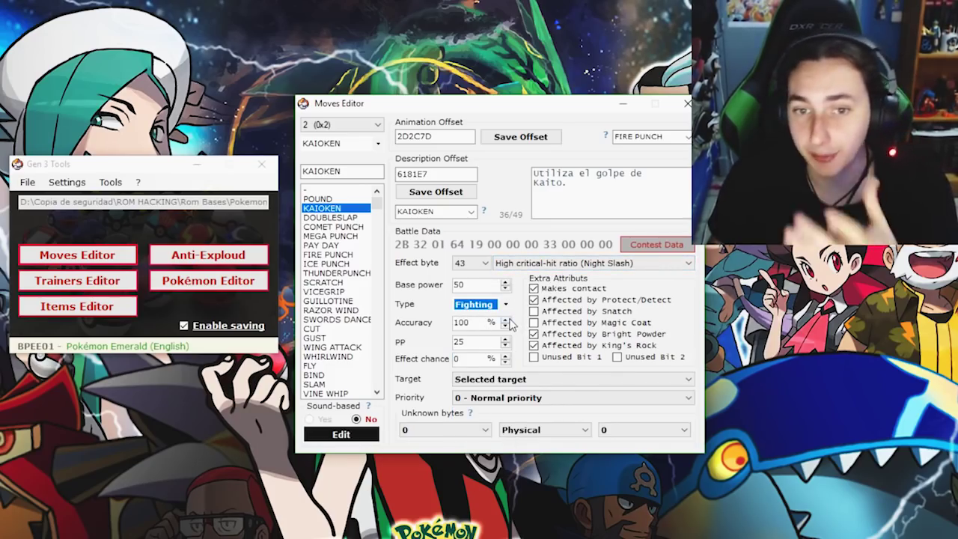
{"action": "left_click", "coordinate": [495, 341]}
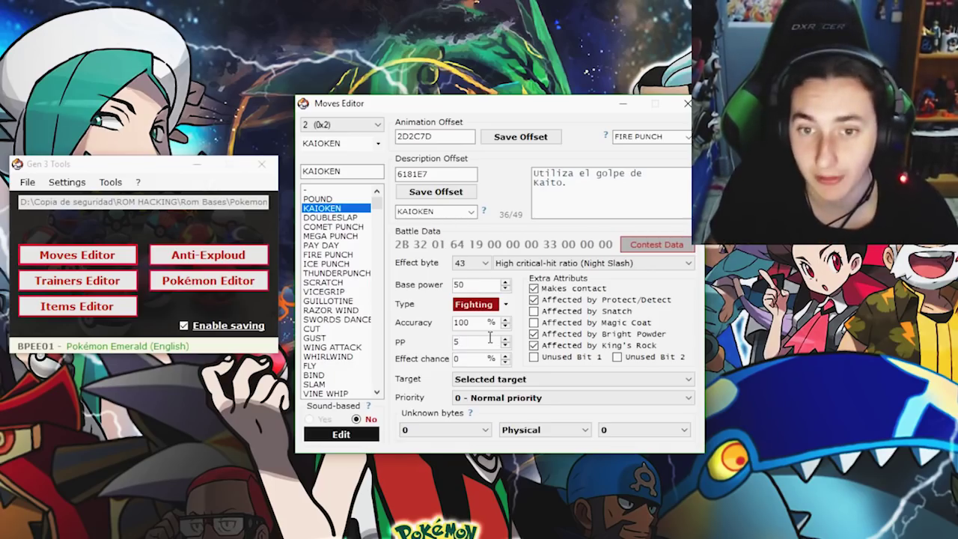
- Set the KAIOKEN move's base power to 100
{"action": "double_click", "coordinate": [499, 284]}
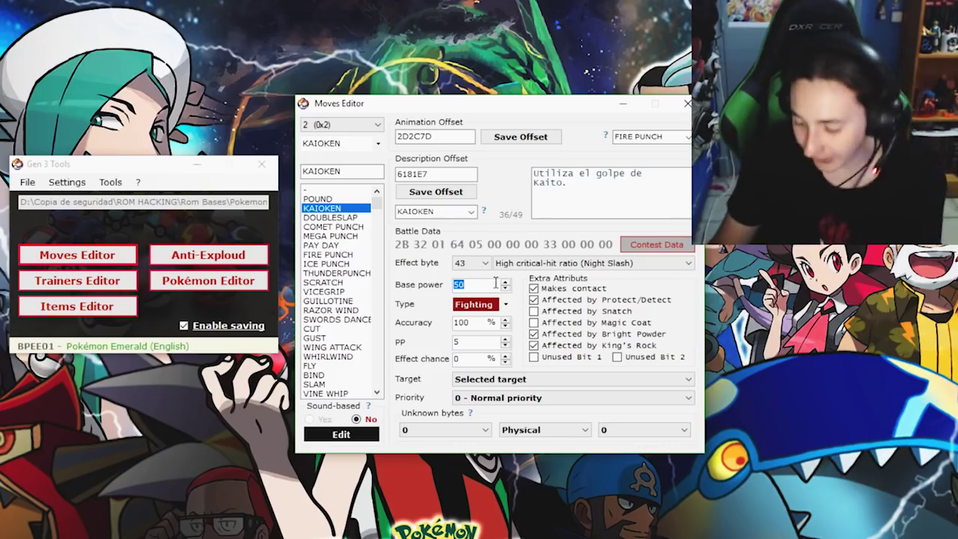
{"action": "type", "text": "4100"}
{"action": "key", "text": "BackSpace"}
{"action": "key", "text": "BackSpace"}
{"action": "key", "text": "BackSpace"}
{"action": "key", "text": "BackSpace"}
{"action": "type", "text": "100"}
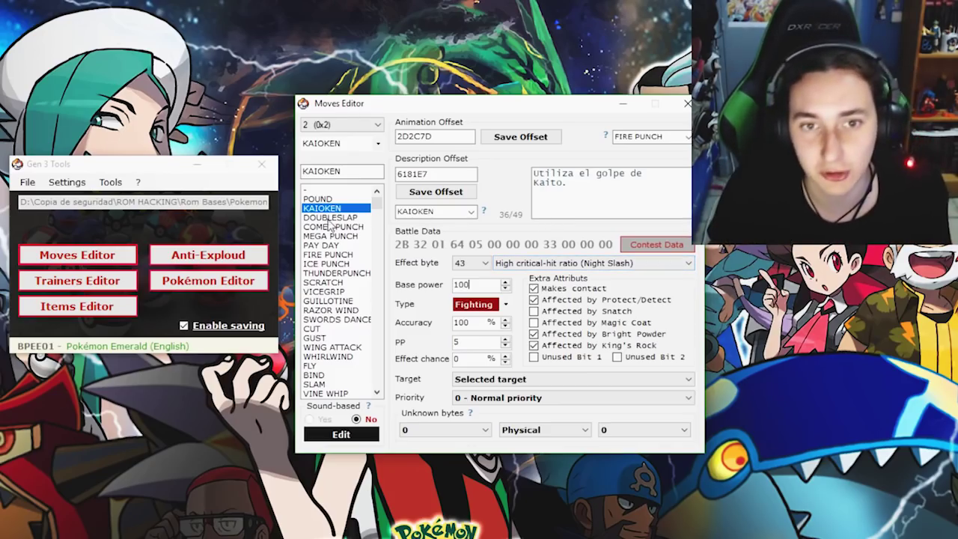
- Browse the available effects for the KAIOKEN move, and look up the TAKE DOWN move to check which effect it uses
{"action": "mouse_move", "coordinate": [376, 206]}
{"action": "left_mouse_down"}
{"action": "mouse_move", "coordinate": [378, 218]}
{"action": "mouse_move", "coordinate": [379, 205]}
{"action": "left_mouse_up"}
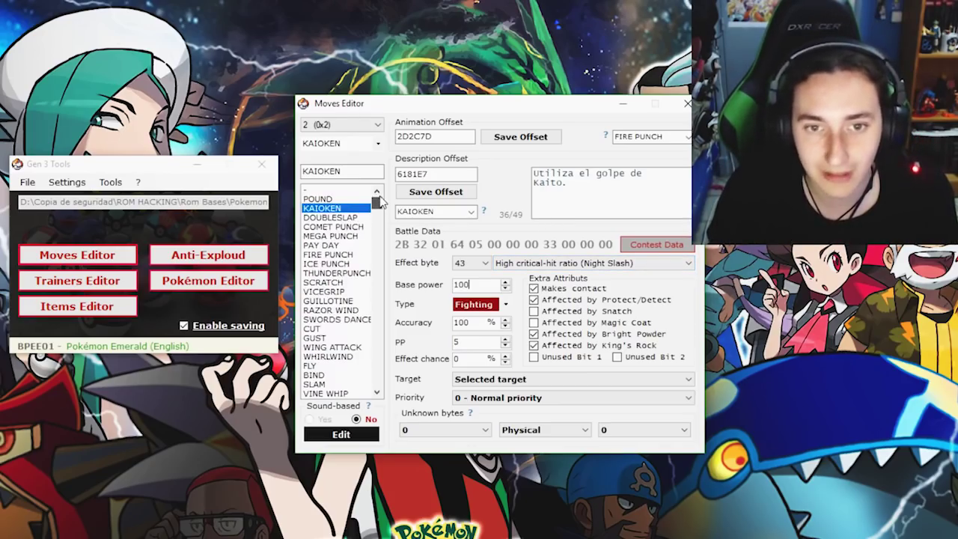
{"action": "left_click", "coordinate": [678, 263]}
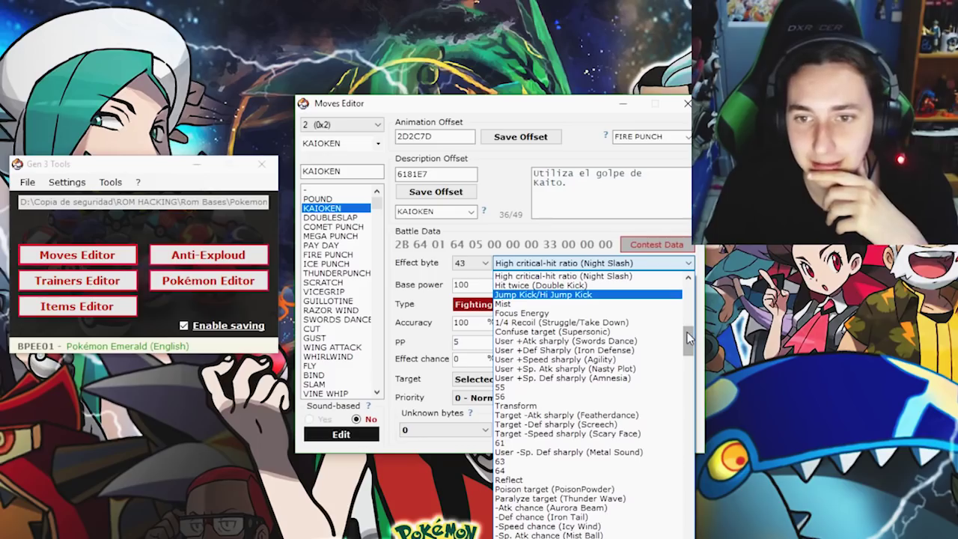
{"action": "left_click_drag", "start_coordinate": [689, 338], "coordinate": [688, 330]}
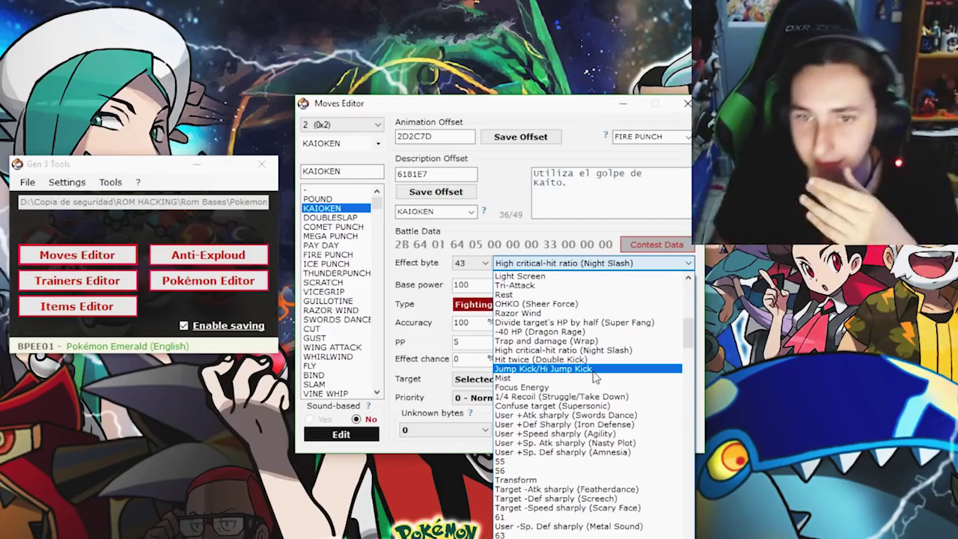
{"action": "left_click", "coordinate": [352, 143]}
{"action": "type", "text": "takE DOWN"}
{"action": "key", "text": "Return"}
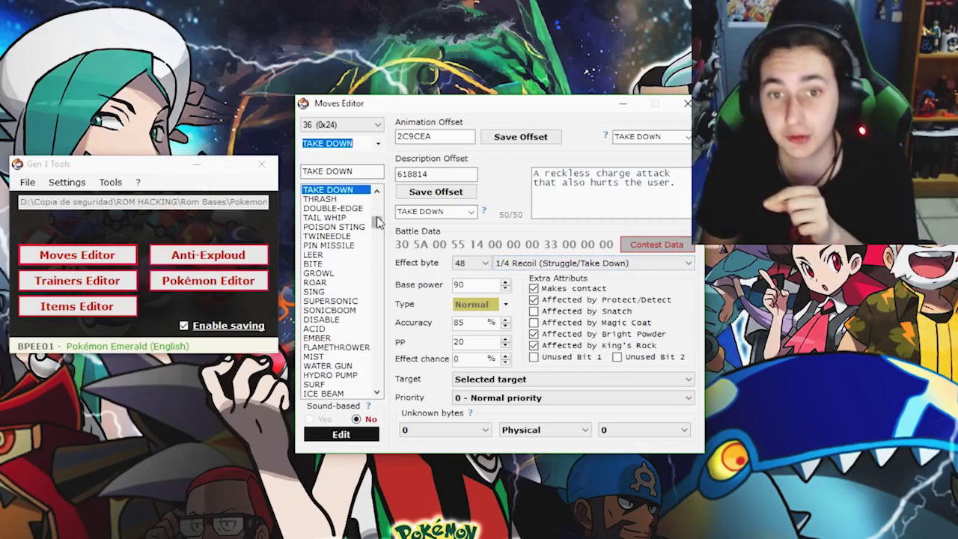
- Set the KAIOKEN move's effect byte to 48, 1/4 Recoil (Struggle/Take Down)
{"action": "left_click_drag", "start_coordinate": [378, 223], "coordinate": [378, 201]}
{"action": "left_click", "coordinate": [343, 209]}
{"action": "left_click", "coordinate": [483, 263]}
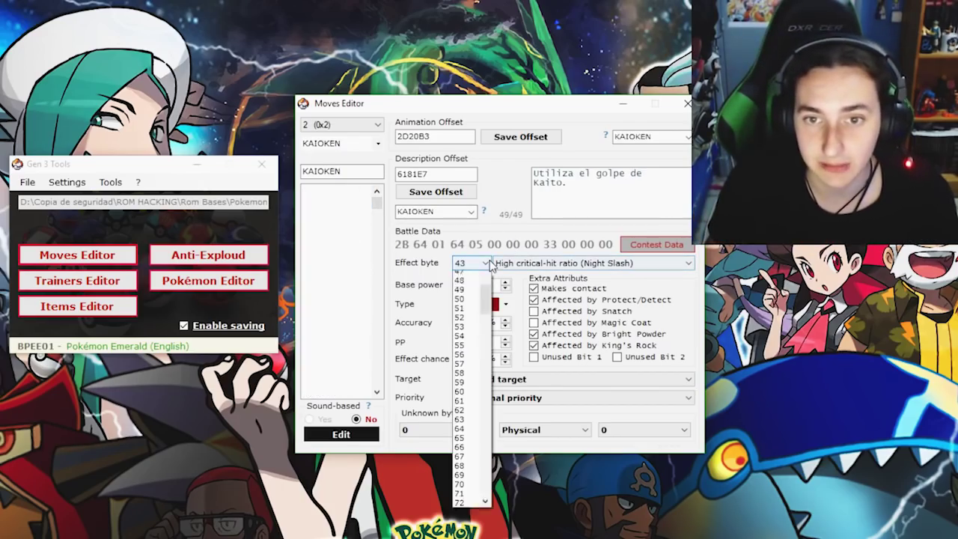
{"action": "left_click", "coordinate": [468, 322]}
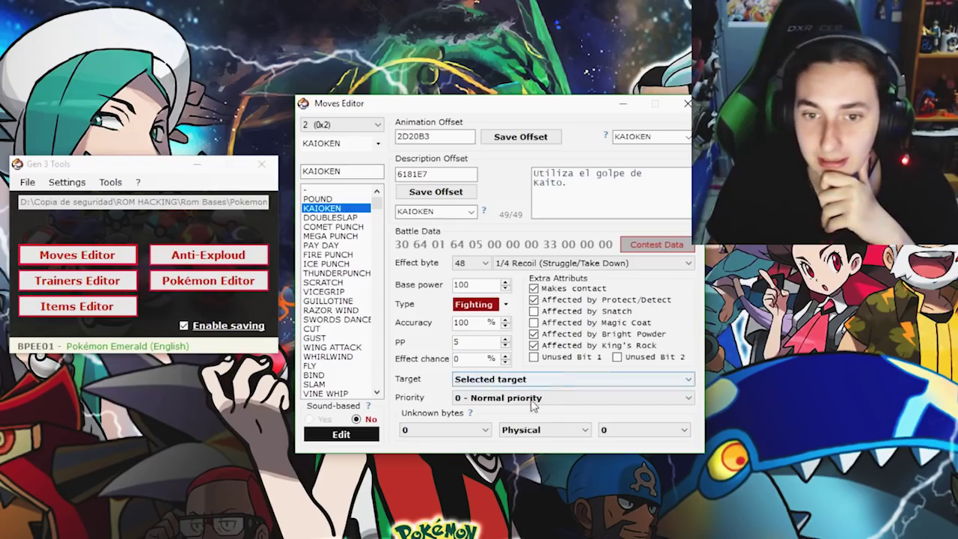
- Choose Physical as the KAIOKEN move's category
{"action": "left_click", "coordinate": [513, 431]}
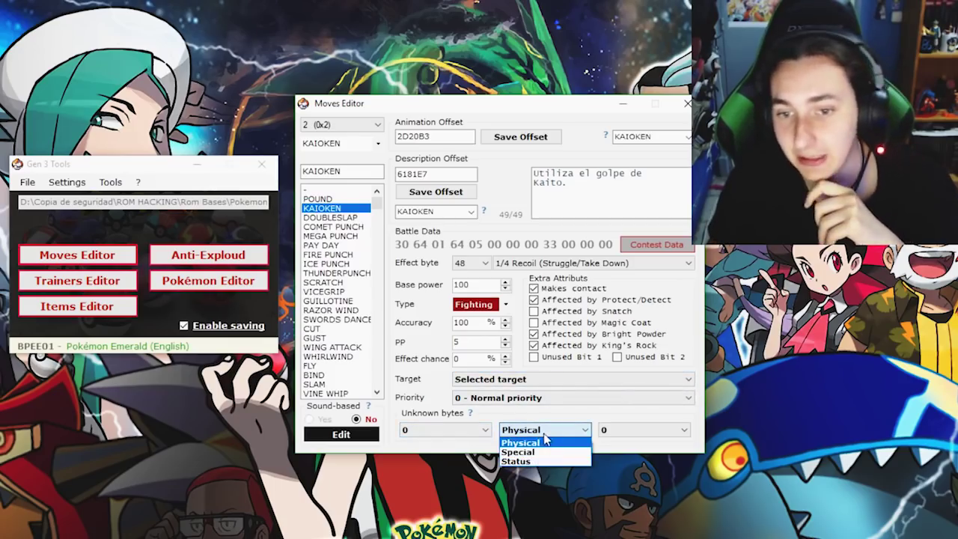
{"action": "left_click", "coordinate": [543, 441]}
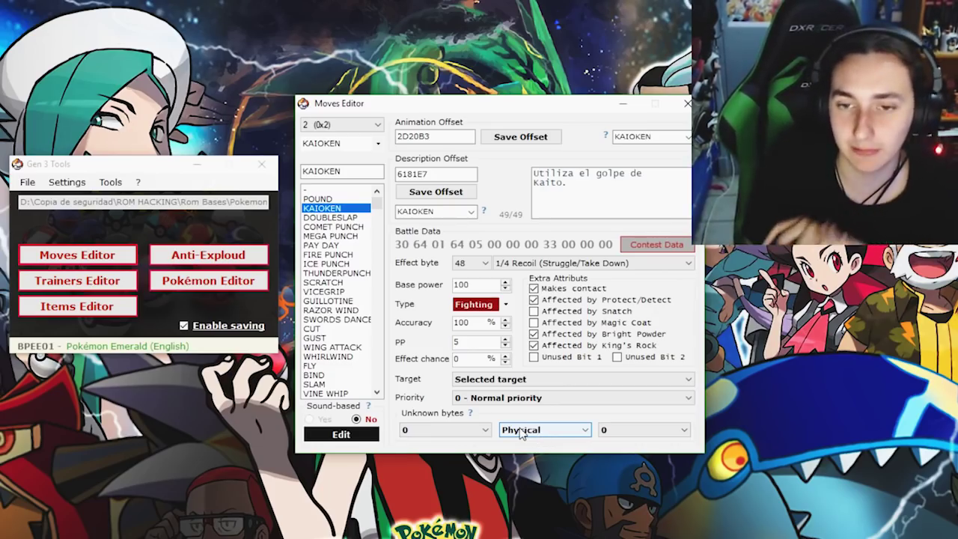
{"action": "left_click", "coordinate": [513, 433]}
{"action": "left_click", "coordinate": [512, 436]}
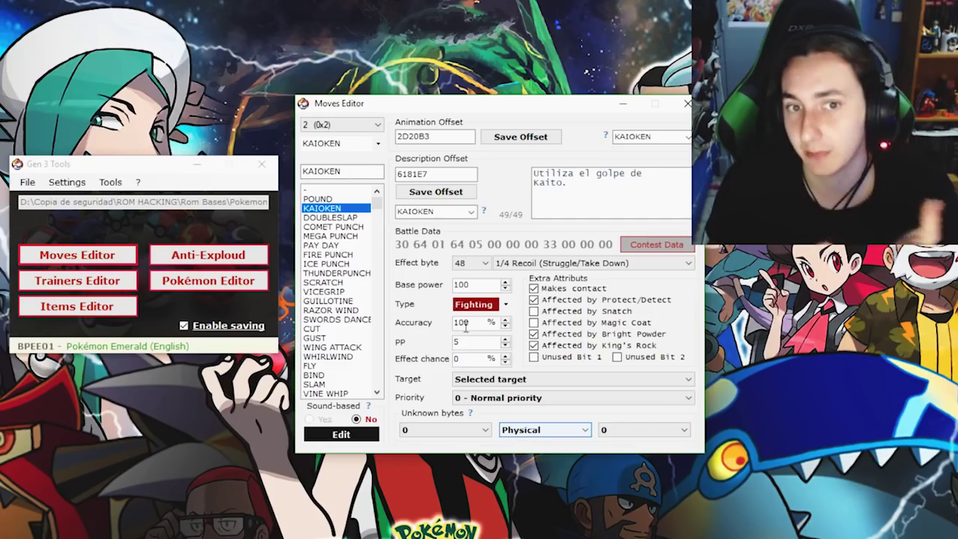
- Load the FIRE PUNCH move and copy its animation offset
{"action": "left_click", "coordinate": [349, 216]}
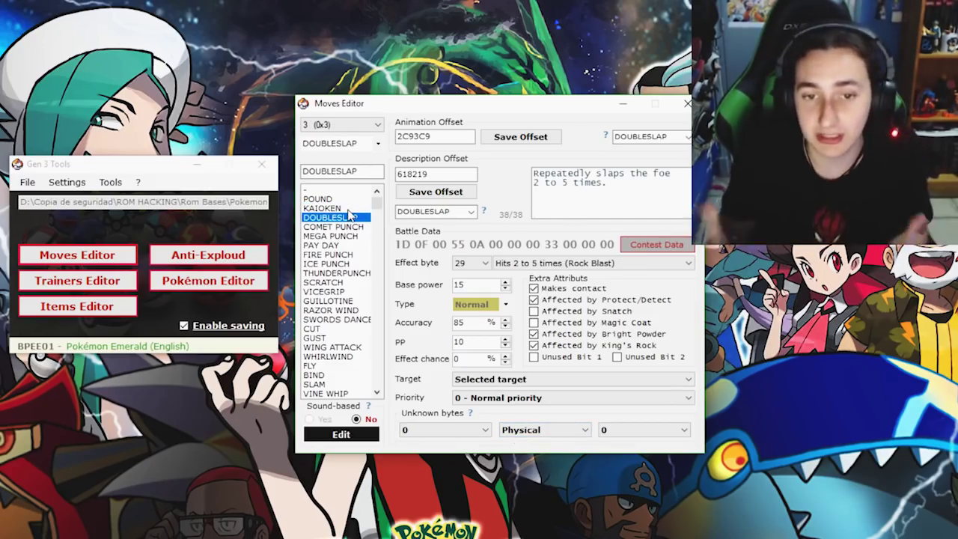
{"action": "double_click", "coordinate": [322, 145]}
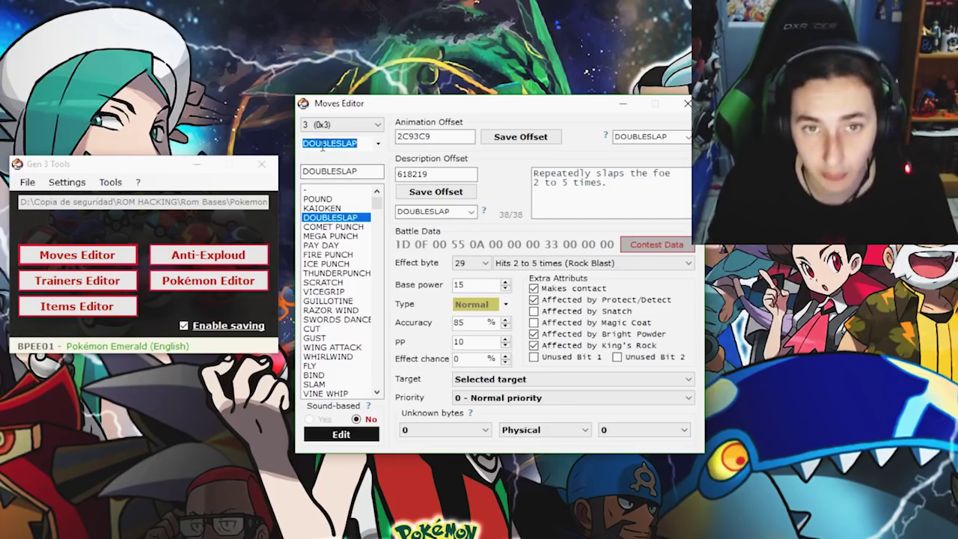
{"action": "type", "text": "FIRE BLAST"}
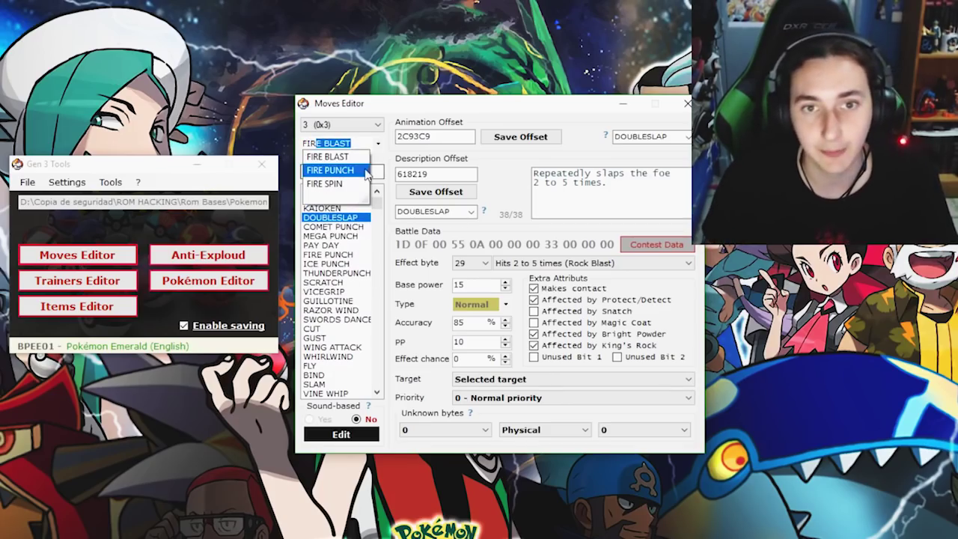
{"action": "left_click", "coordinate": [360, 178]}
{"action": "double_click", "coordinate": [416, 136]}
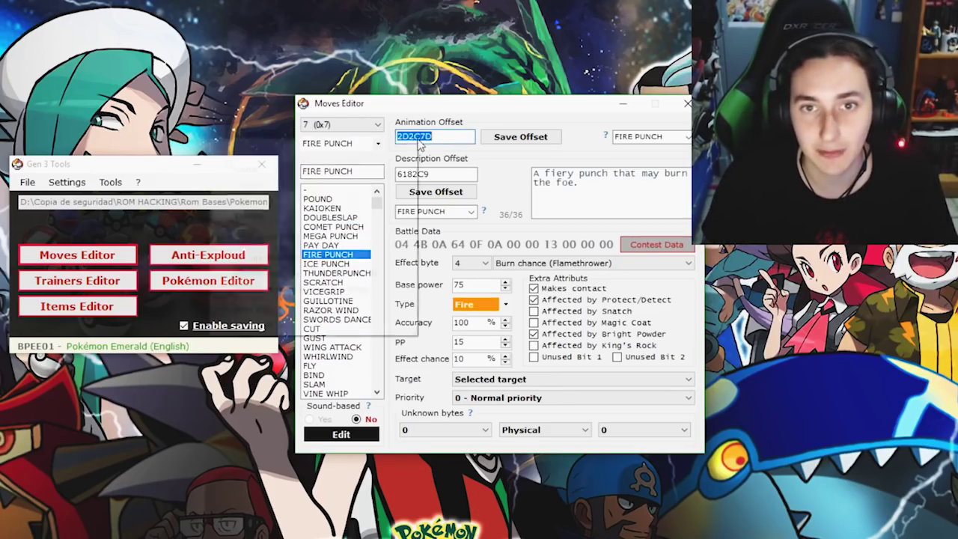
{"action": "right_click", "coordinate": [416, 138]}
{"action": "left_click", "coordinate": [371, 184]}
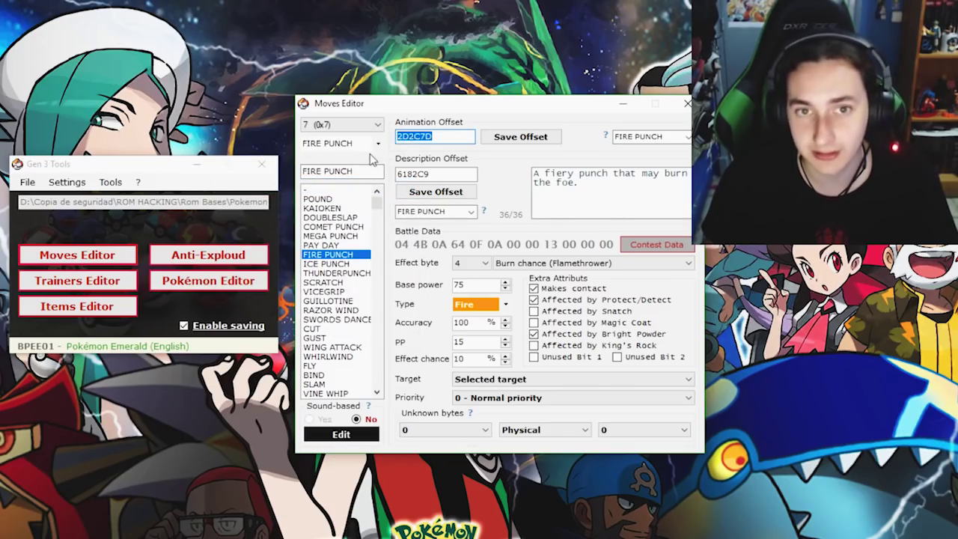
- Replace the KAIOKEN move's animation offset with 2D2C7D and save the offset
{"action": "left_click", "coordinate": [375, 147]}
{"action": "scroll", "coordinate": [377, 195], "scroll_direction": "up", "scroll_amount": 3}
{"action": "left_click", "coordinate": [354, 174]}
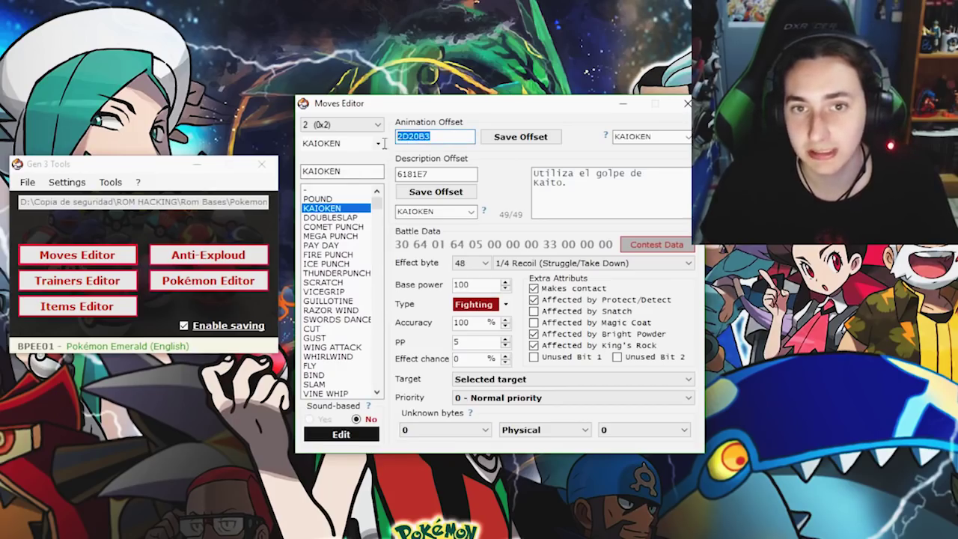
{"action": "key", "text": "ctrl+v"}
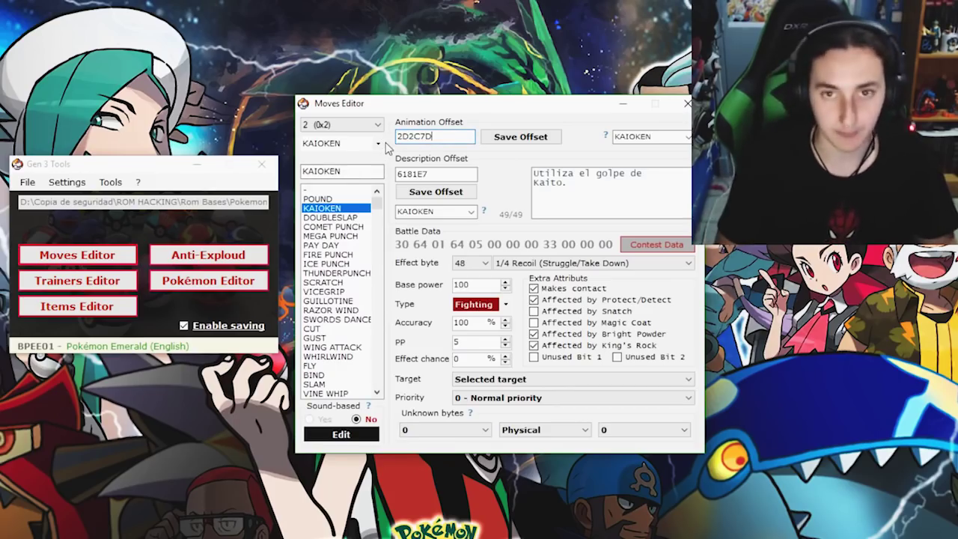
{"action": "left_click", "coordinate": [500, 140]}
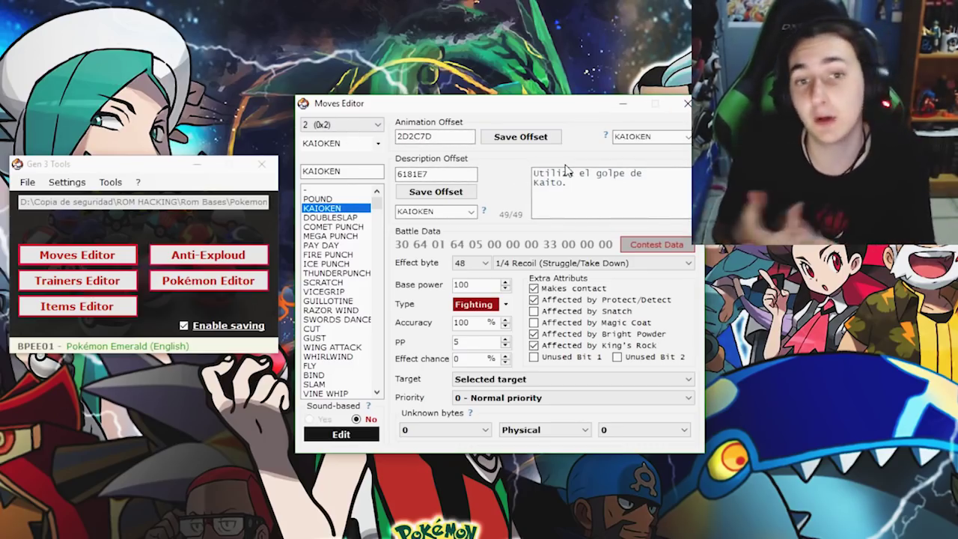
- Close the Moves Editor and load TORCHIC in the Pokémon Editor
{"action": "left_click", "coordinate": [271, 172]}
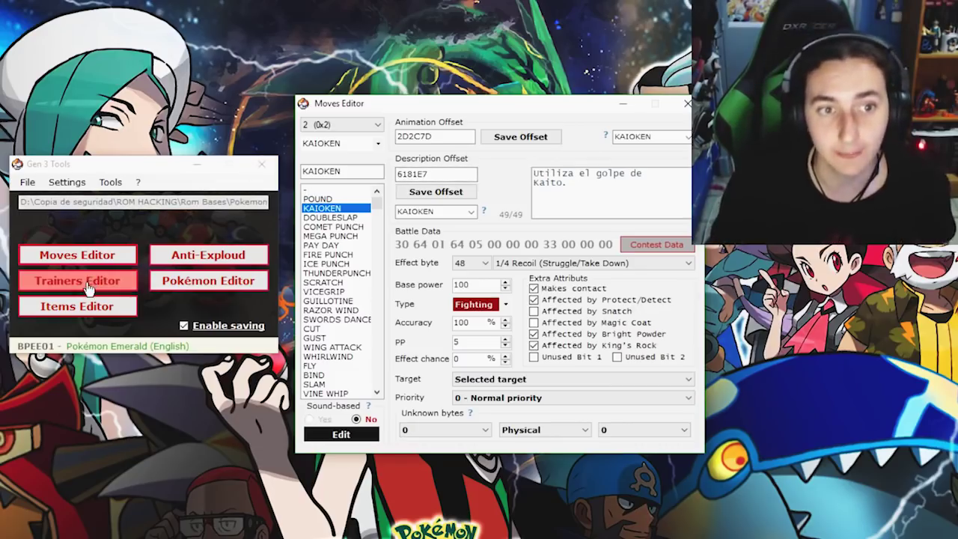
{"action": "left_click", "coordinate": [687, 105]}
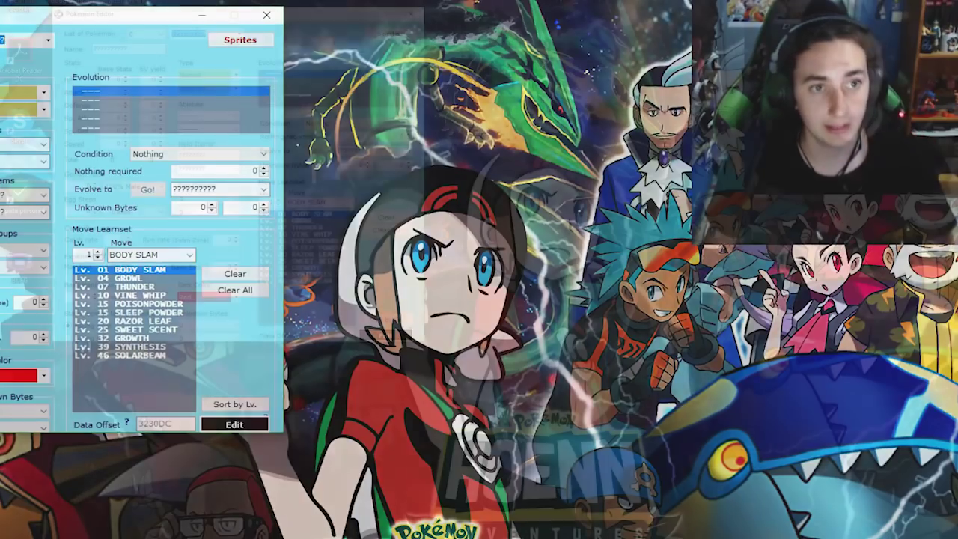
{"action": "left_click", "coordinate": [198, 33]}
{"action": "type", "text": "TRE"}
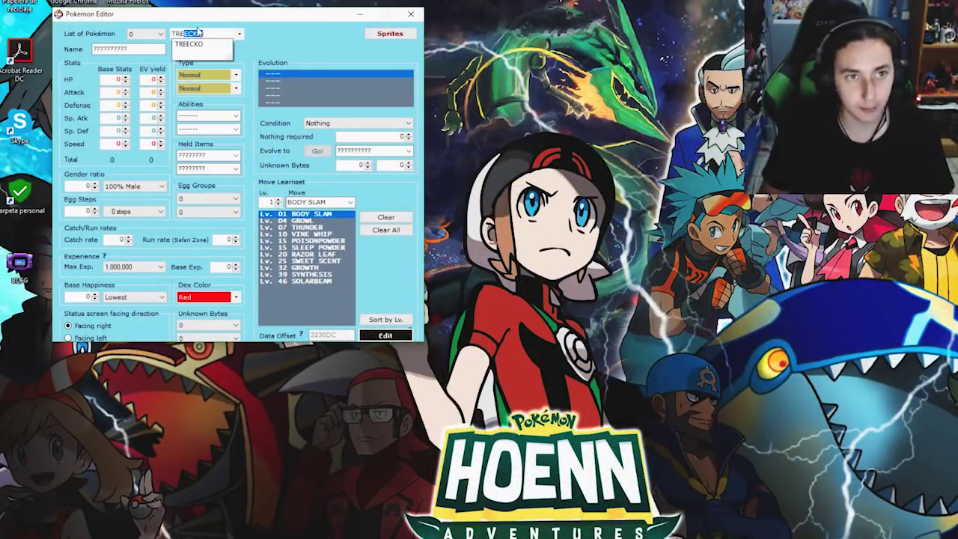
{"action": "key", "text": "BackSpace"}
{"action": "key", "text": "BackSpace"}
{"action": "key", "text": "BackSpace"}
{"action": "type", "text": "TORCHIC"}
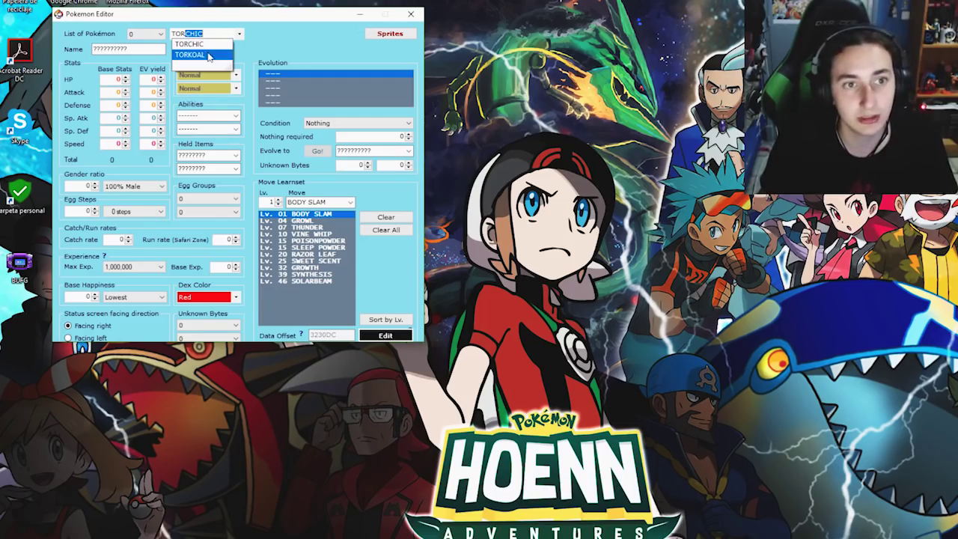
{"action": "left_click", "coordinate": [207, 50]}
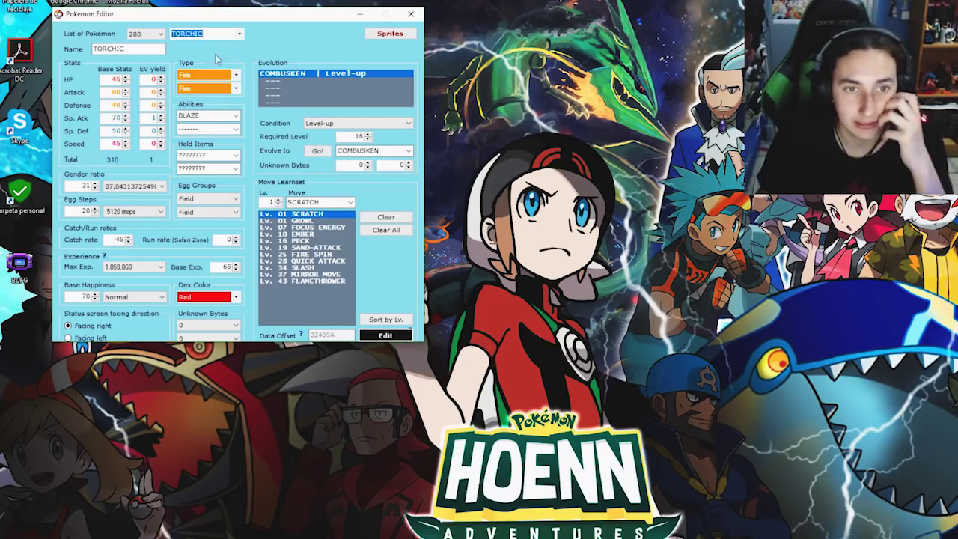
- Choose KAIOKEN as the move for TORCHIC's level 1 SCRATCH entry in the learnset
{"action": "left_click", "coordinate": [334, 202]}
{"action": "type", "text": "KAI"}
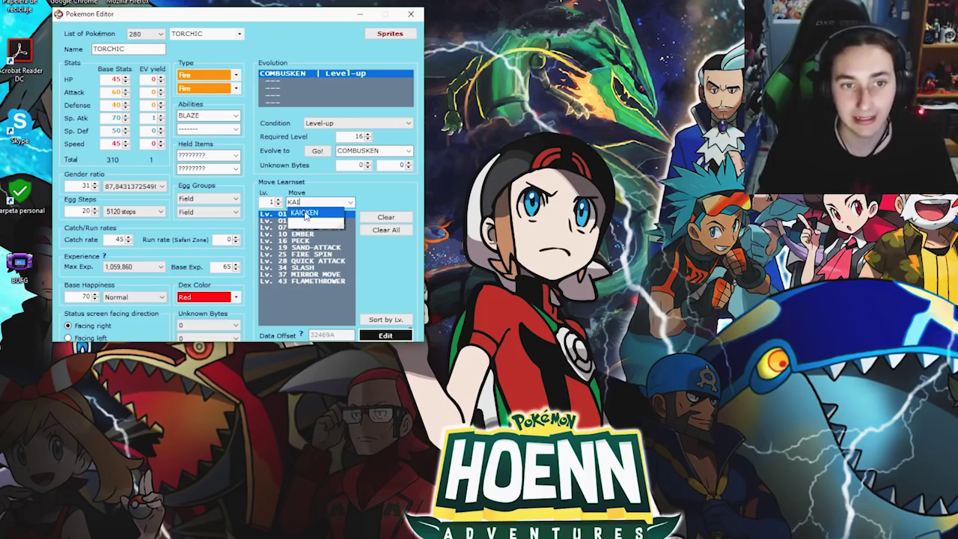
{"action": "left_click", "coordinate": [304, 213]}
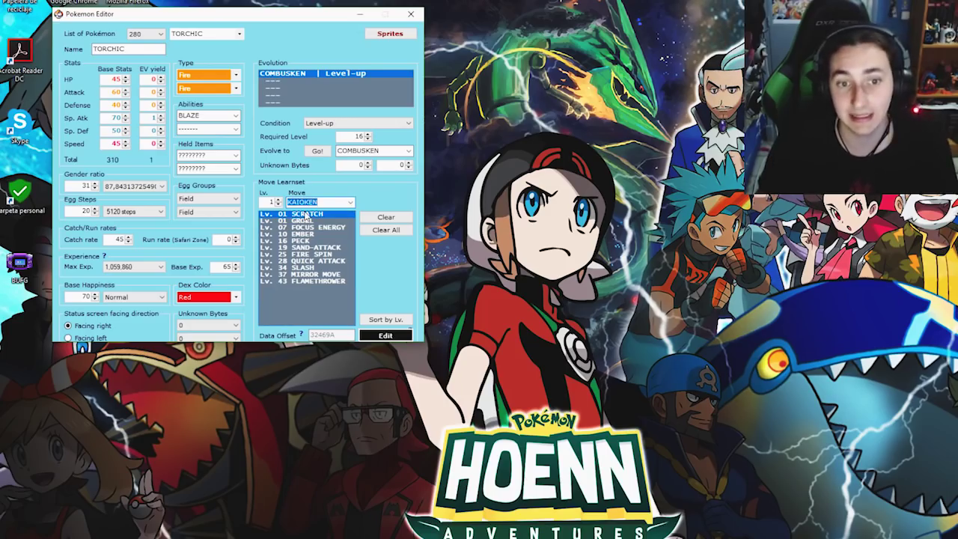